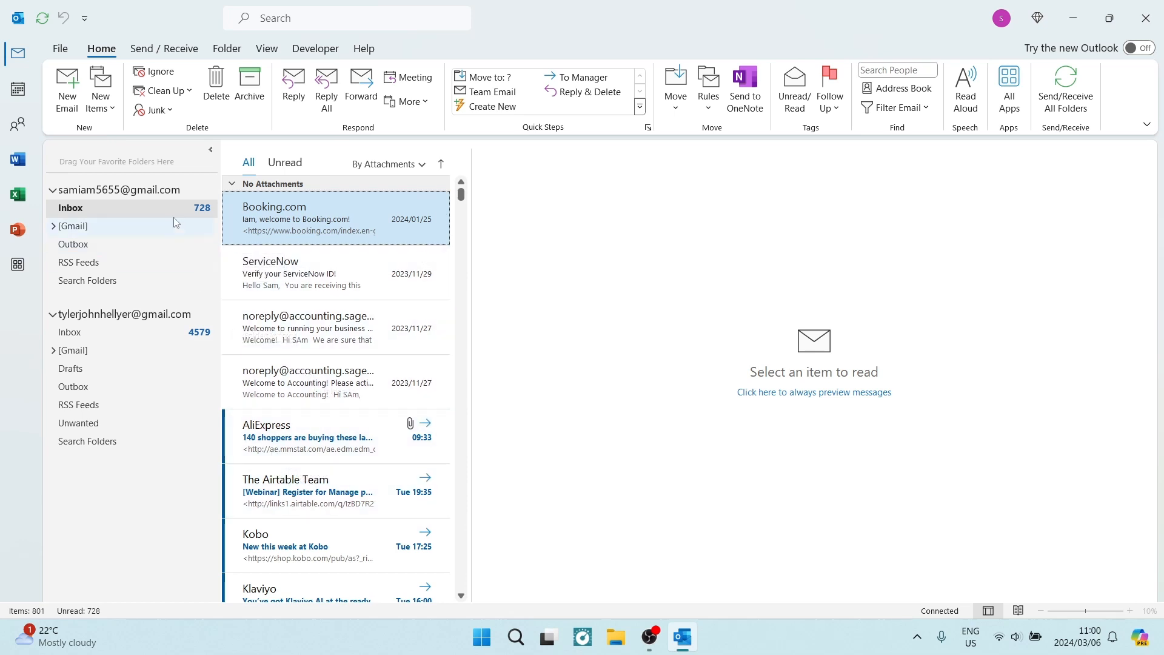
Step: Start a new email and insert a 4x4 table into its message body
click(67, 91)
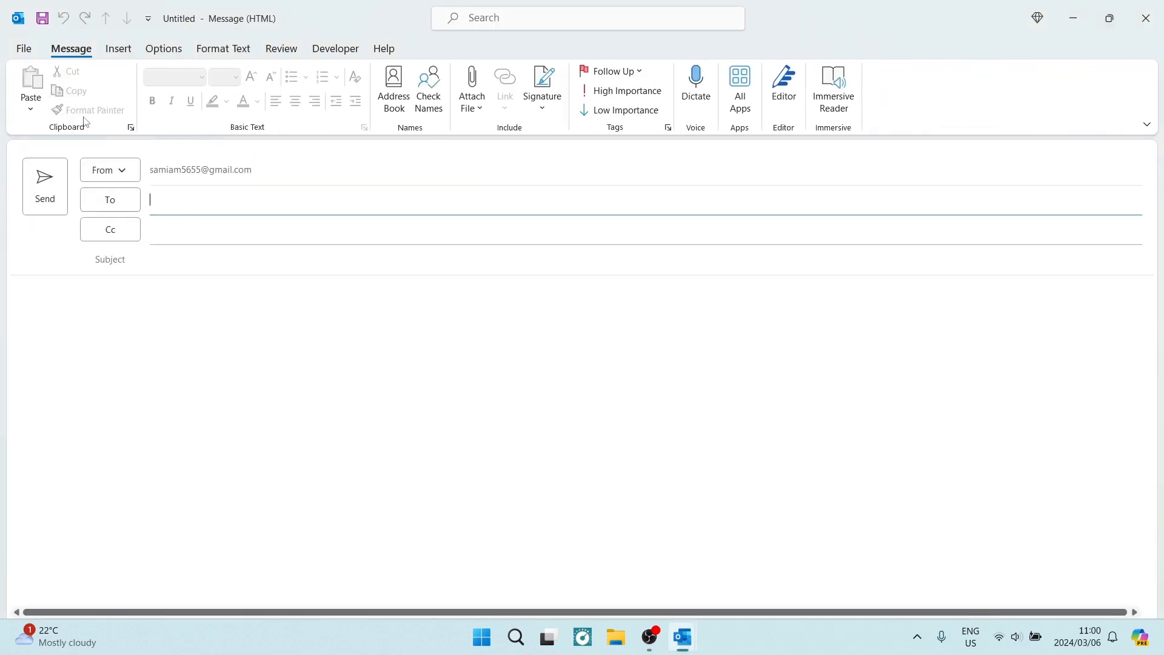
click(180, 293)
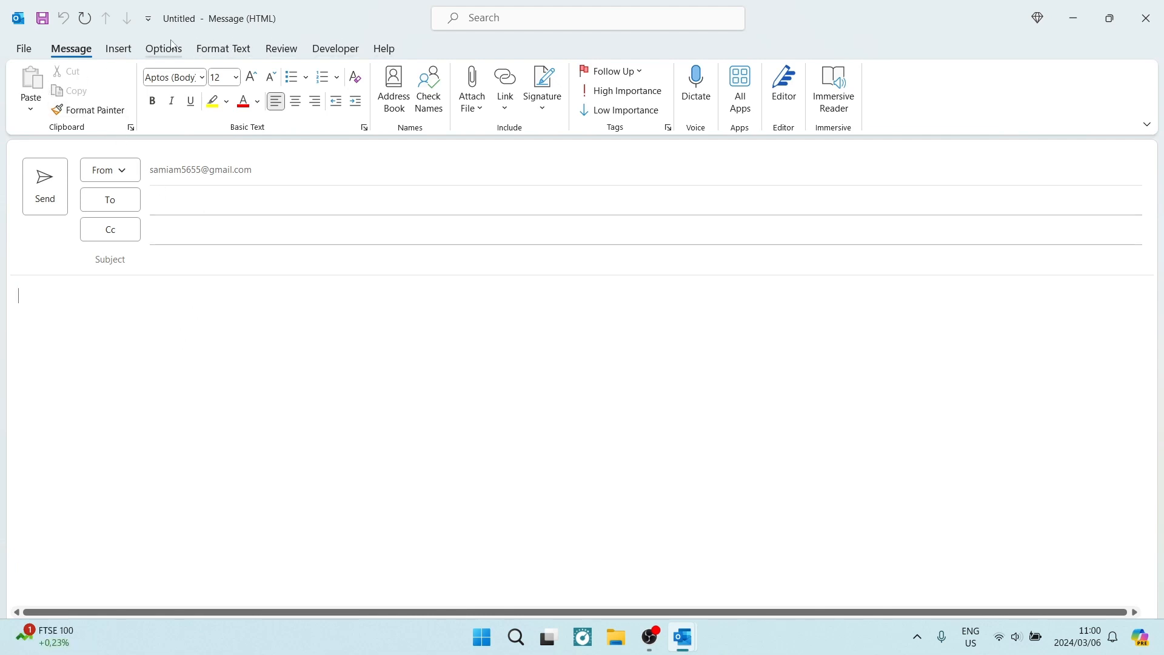
click(122, 52)
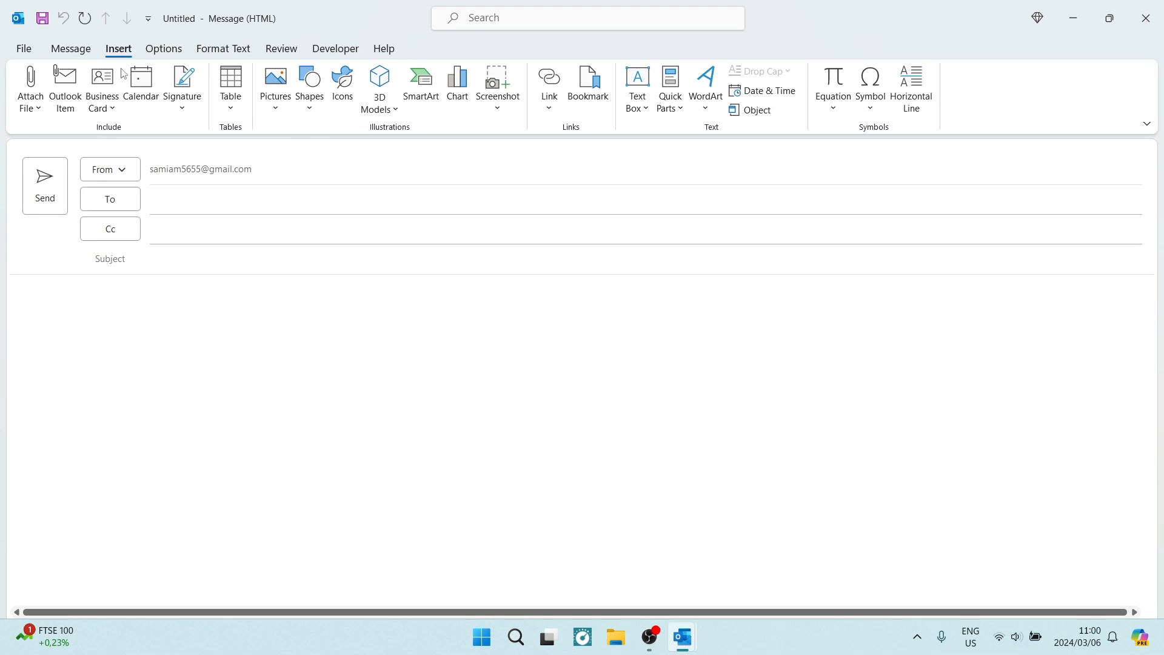
click(233, 111)
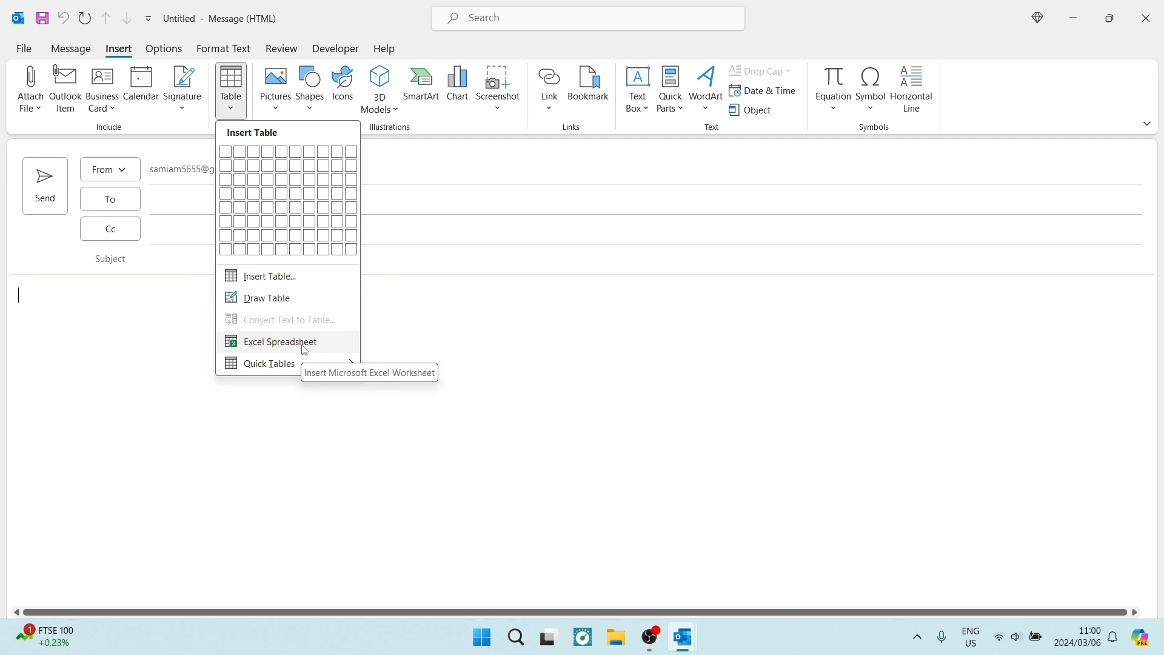
mouse_move(302, 363)
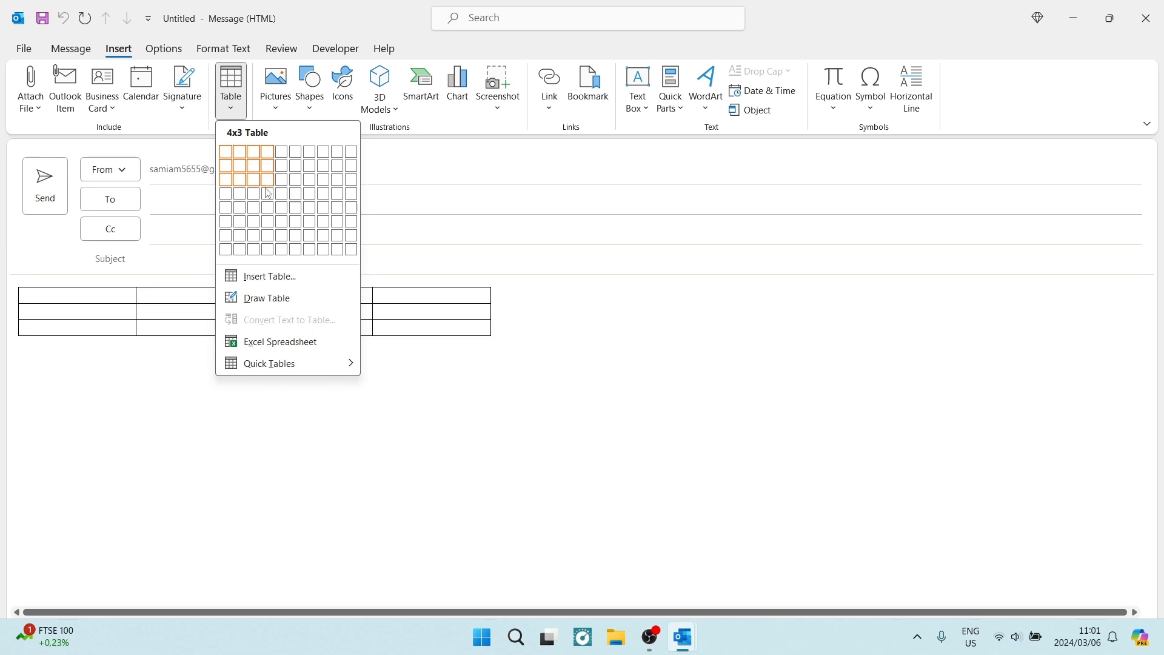
click(267, 194)
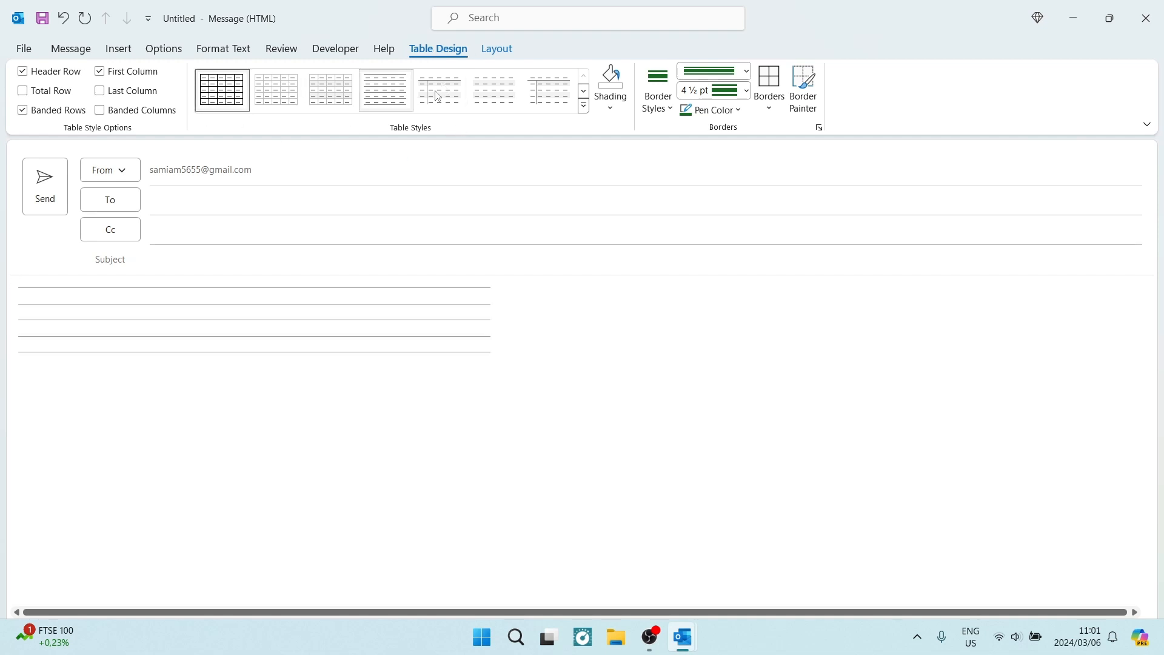
Step: Apply the light green list table style with a solid header row and horizontal row lines to the table
click(584, 107)
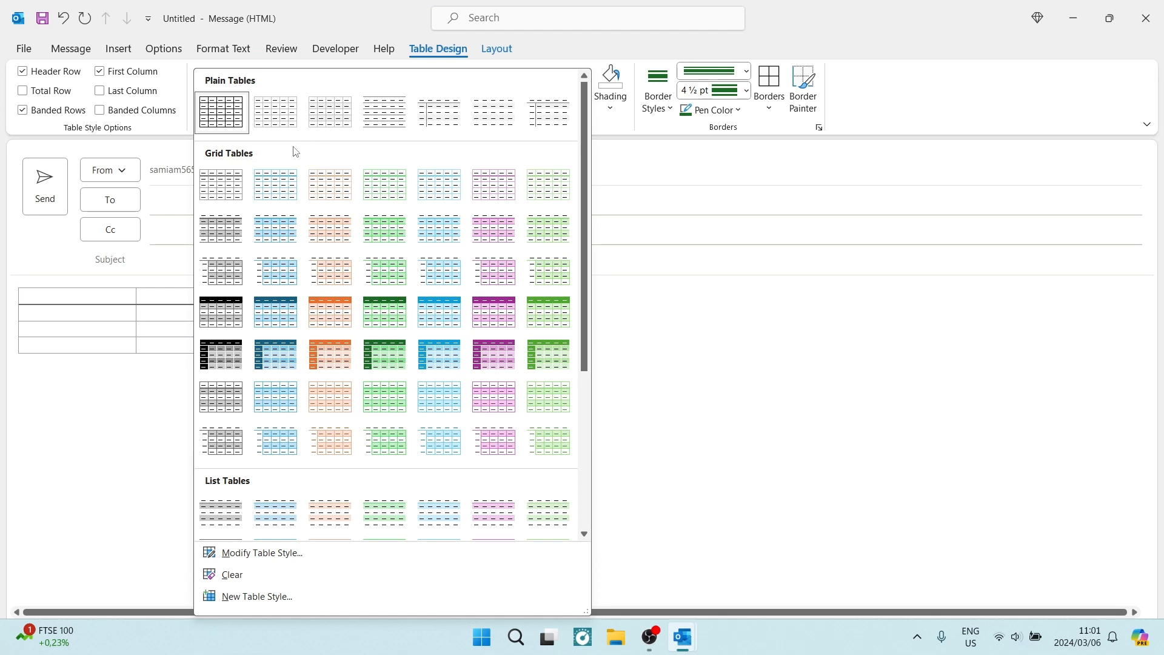
scroll(357, 489, down, 3)
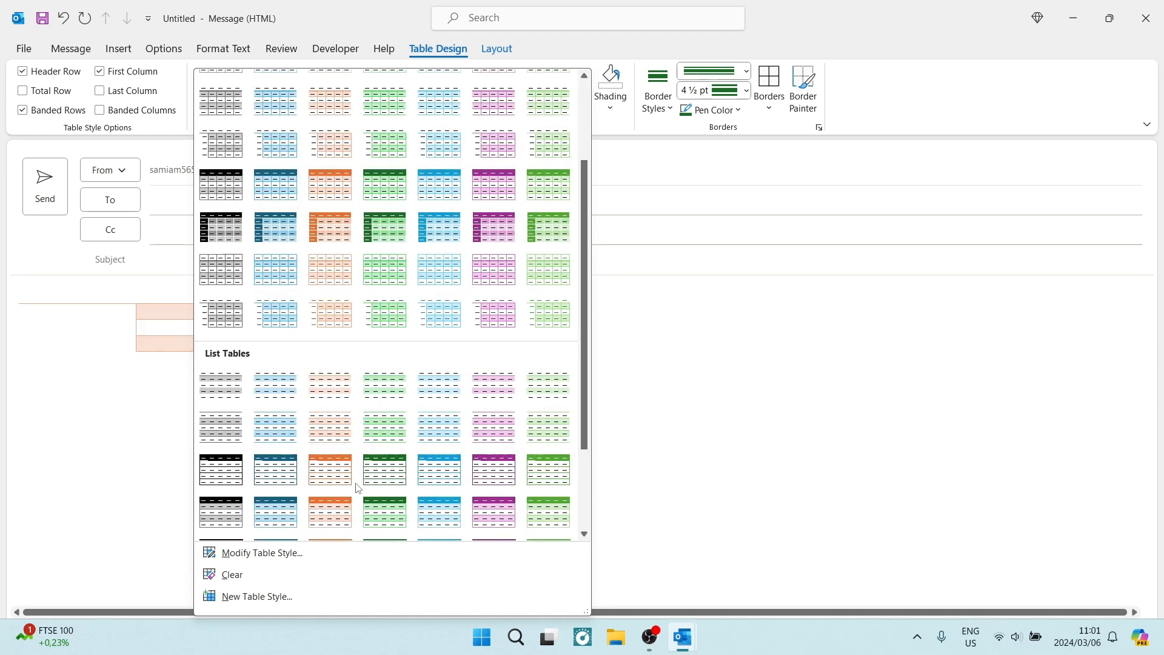
scroll(358, 489, down, 3)
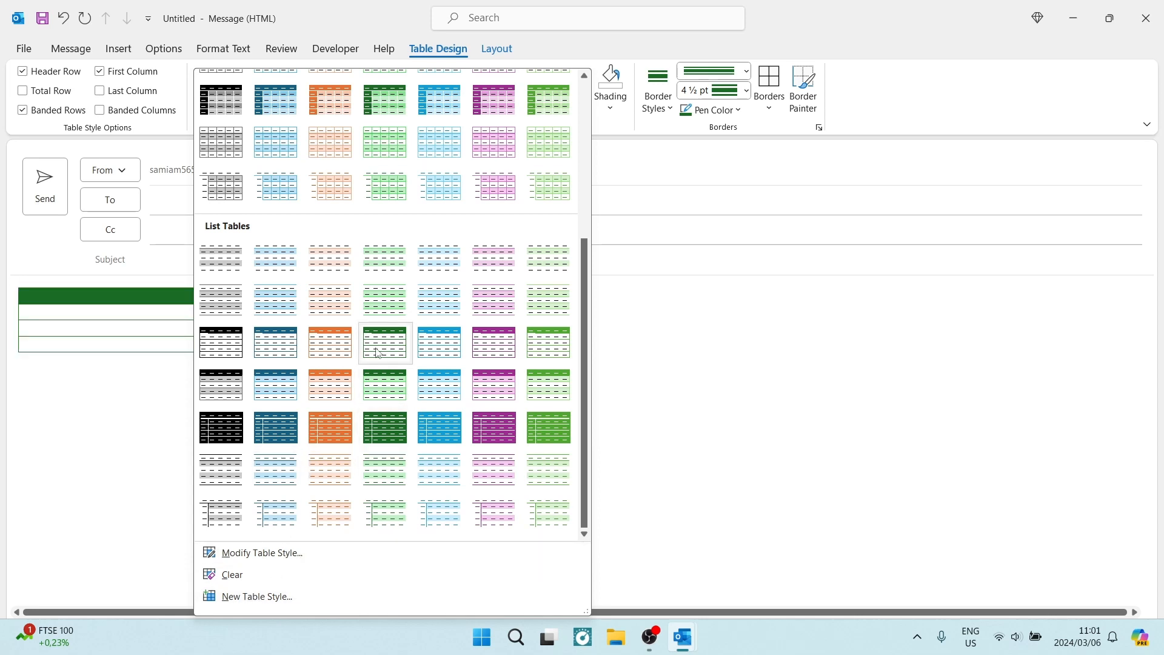
click(537, 347)
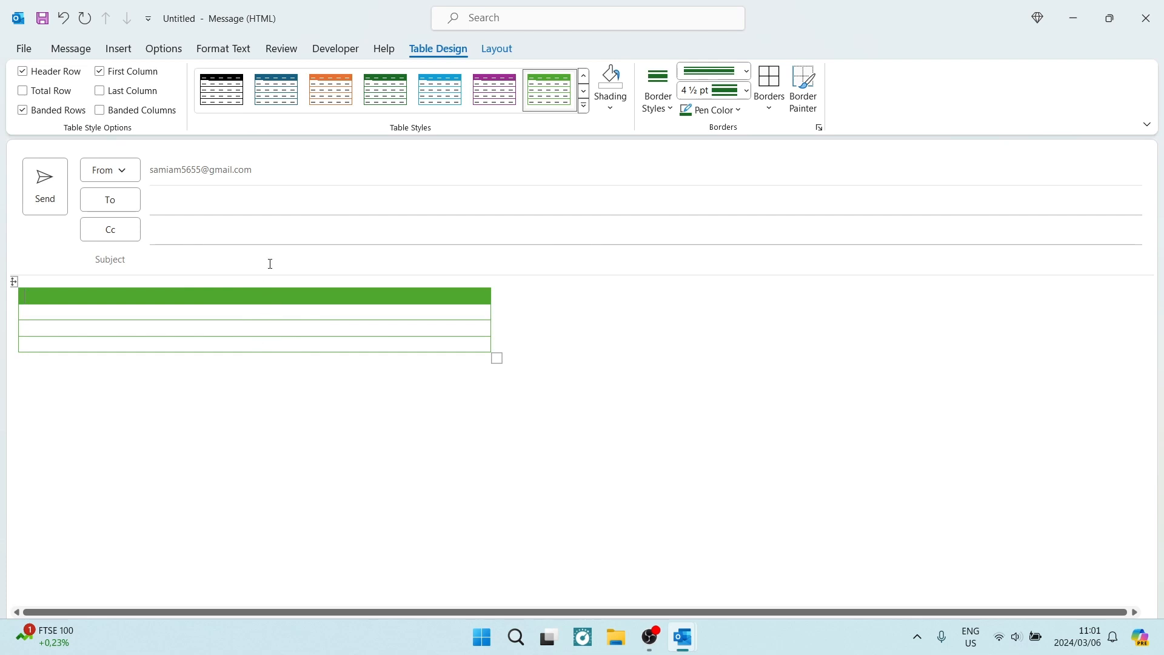
Step: Try switching the Header Row, Total Row, Banded Rows, First Column and Banded Columns options of the table style
click(22, 72)
click(22, 72)
click(23, 91)
click(23, 91)
click(23, 111)
click(23, 112)
click(99, 72)
click(99, 111)
click(100, 110)
Step: Shade the whole table with the standard light green colour and give it dark green 4½ pt outside borders
click(611, 107)
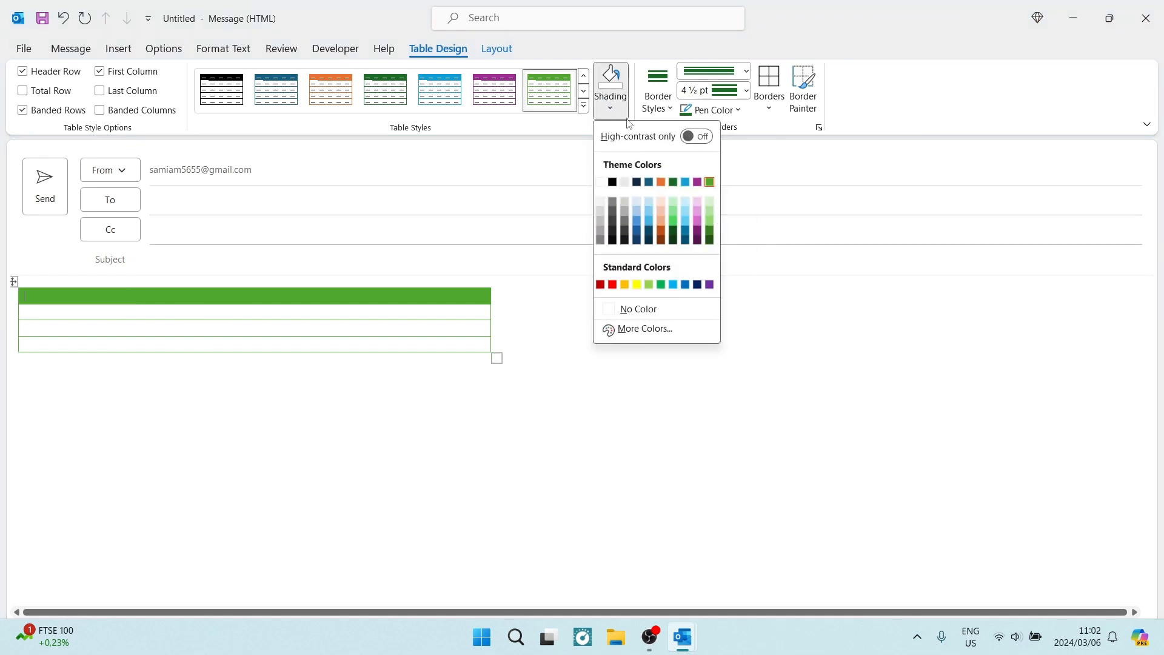
click(456, 183)
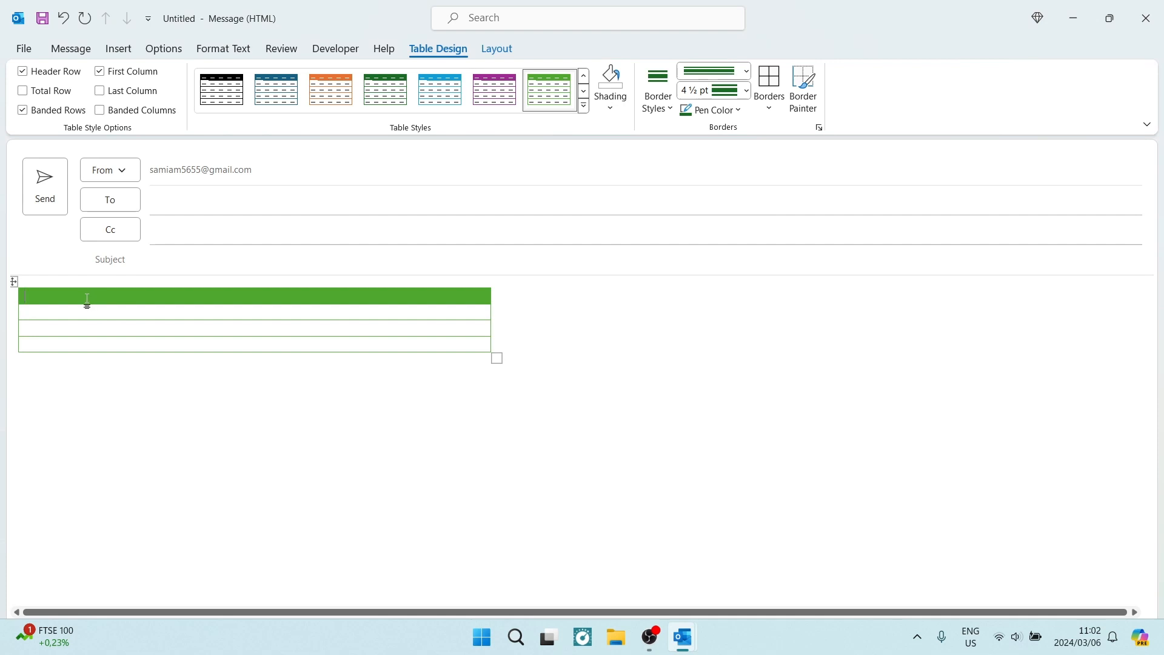
click(15, 282)
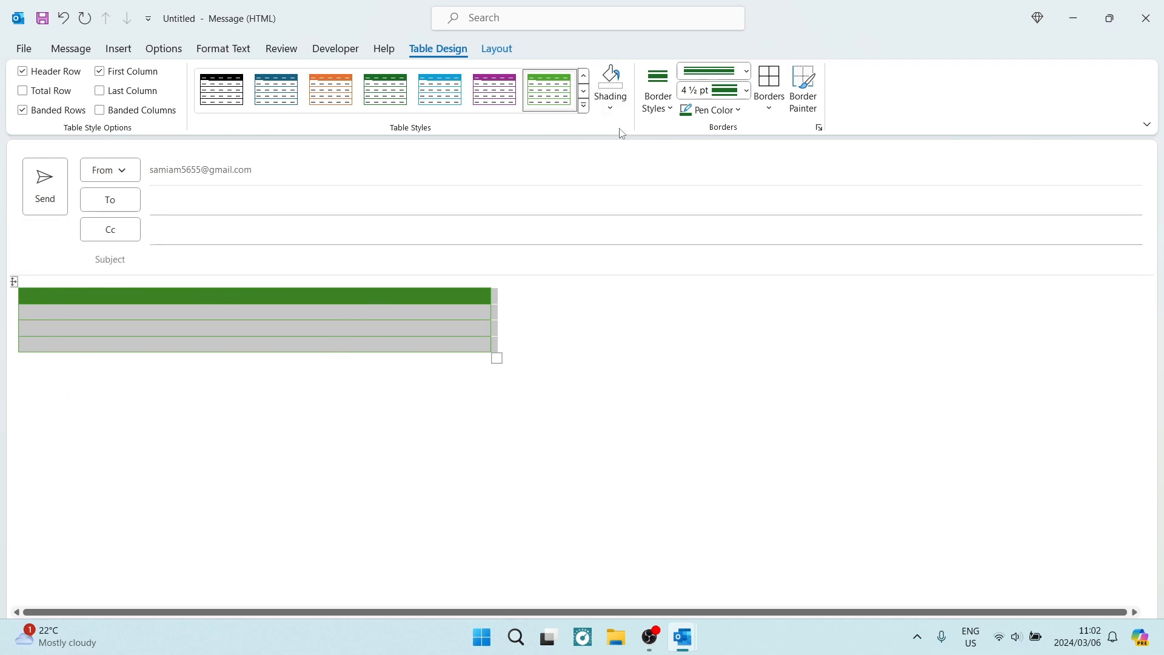
click(611, 115)
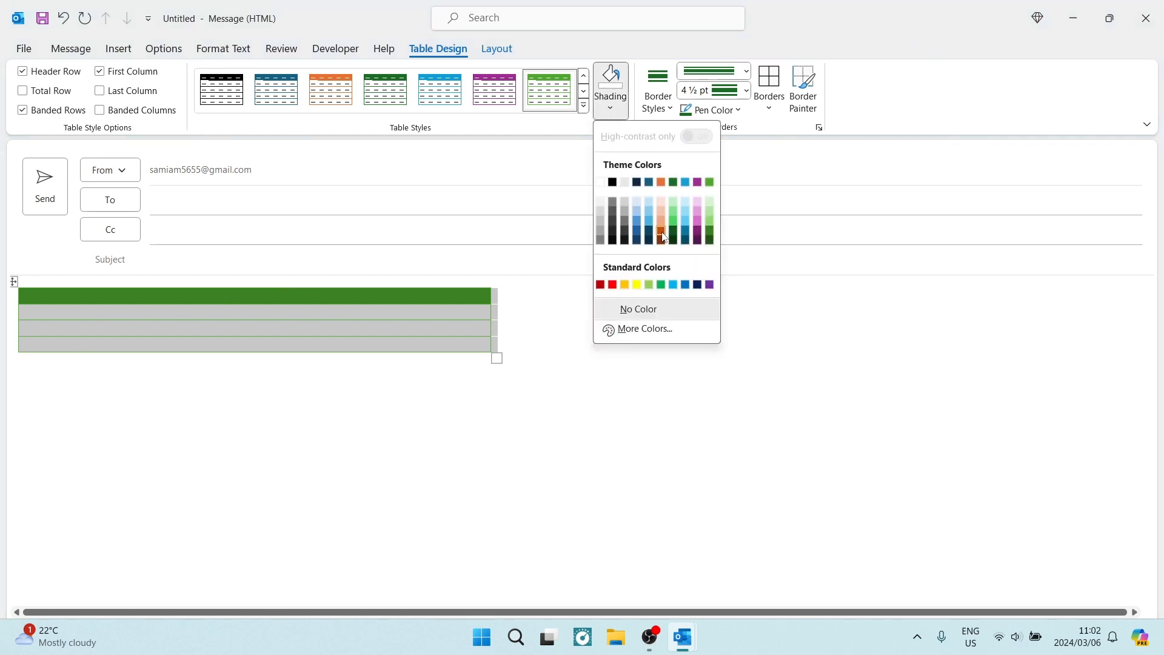
click(650, 285)
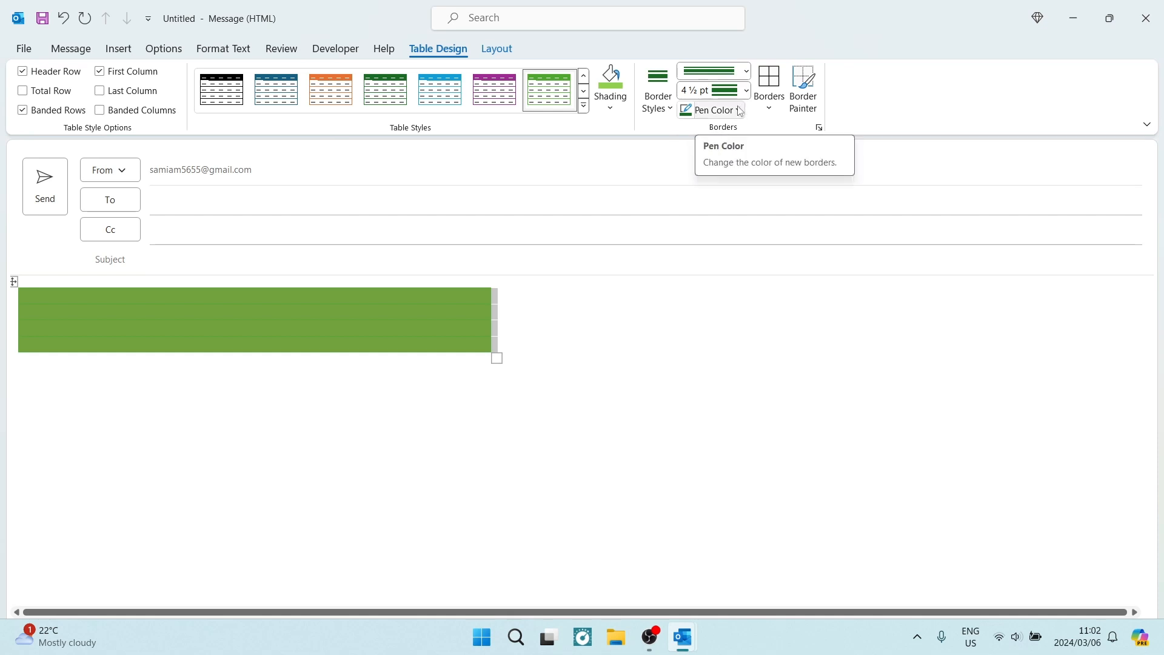
click(769, 91)
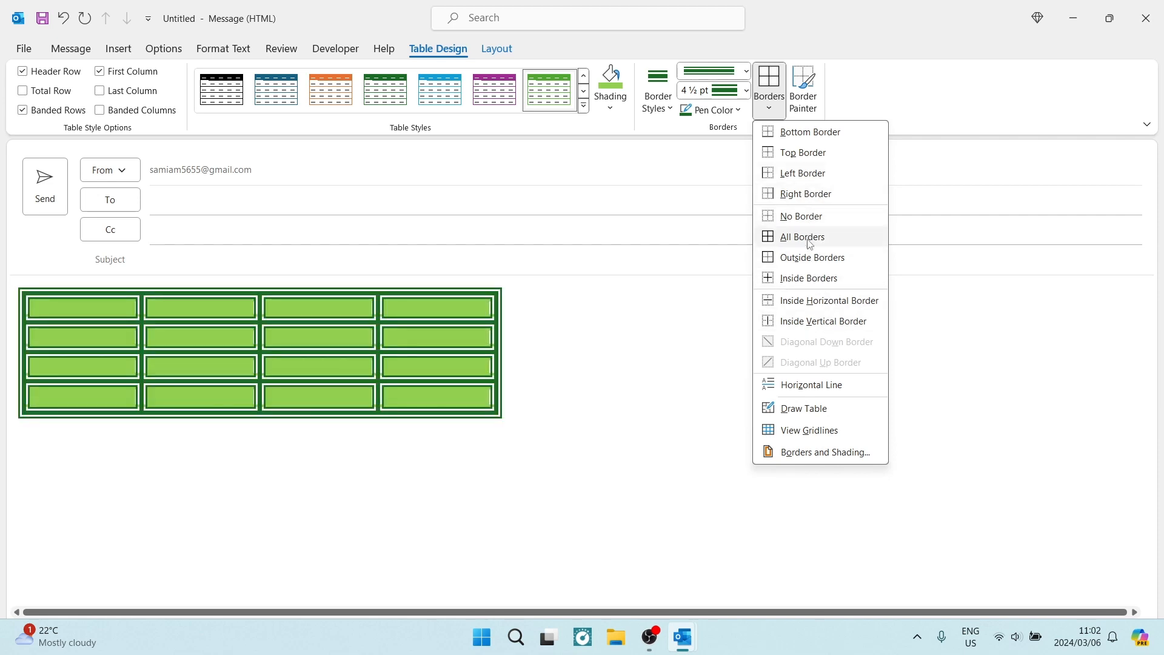
click(810, 257)
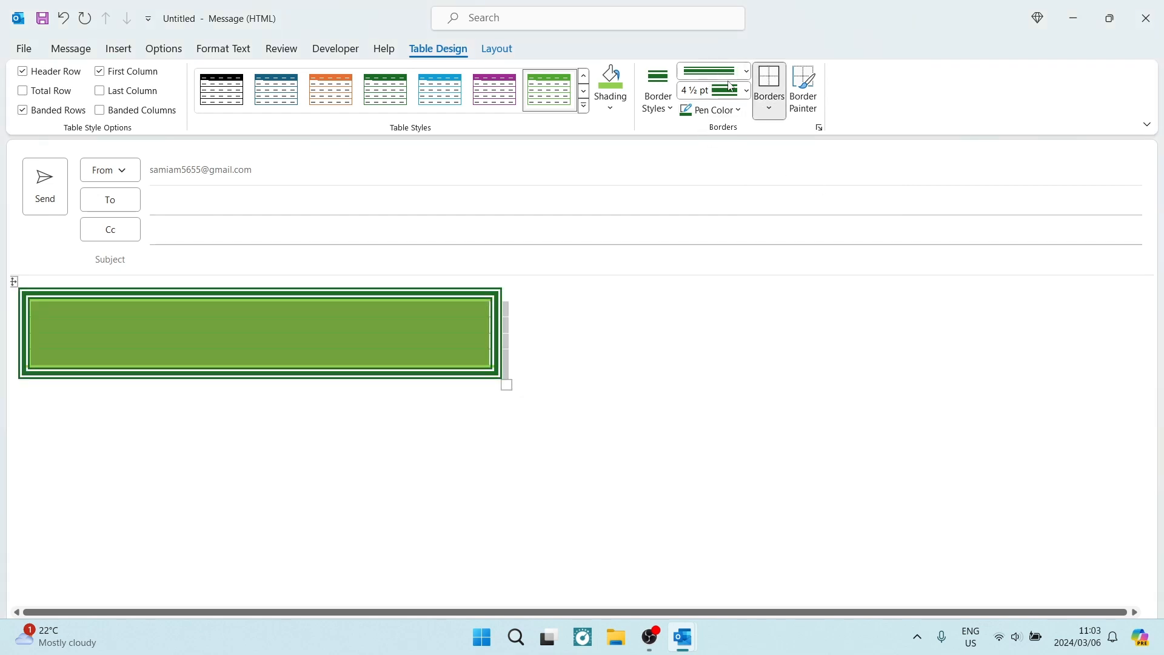
Step: Choose the ½ pt triple-line border style and apply it to the table's inside borders
click(745, 91)
click(721, 170)
click(746, 71)
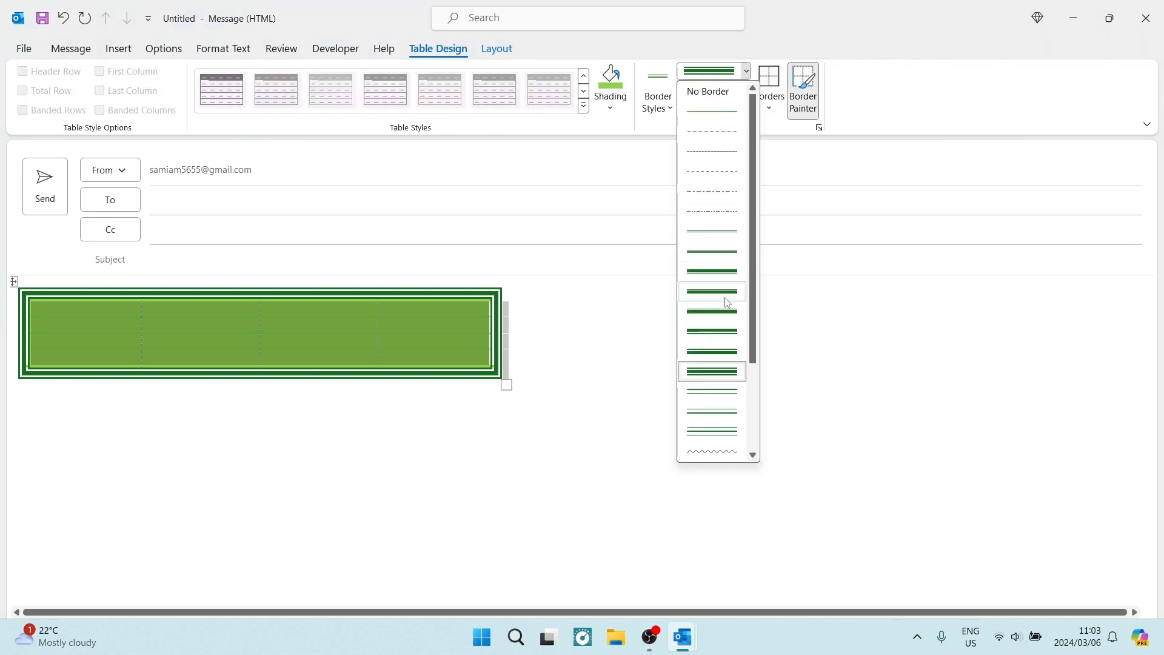
click(711, 252)
click(770, 108)
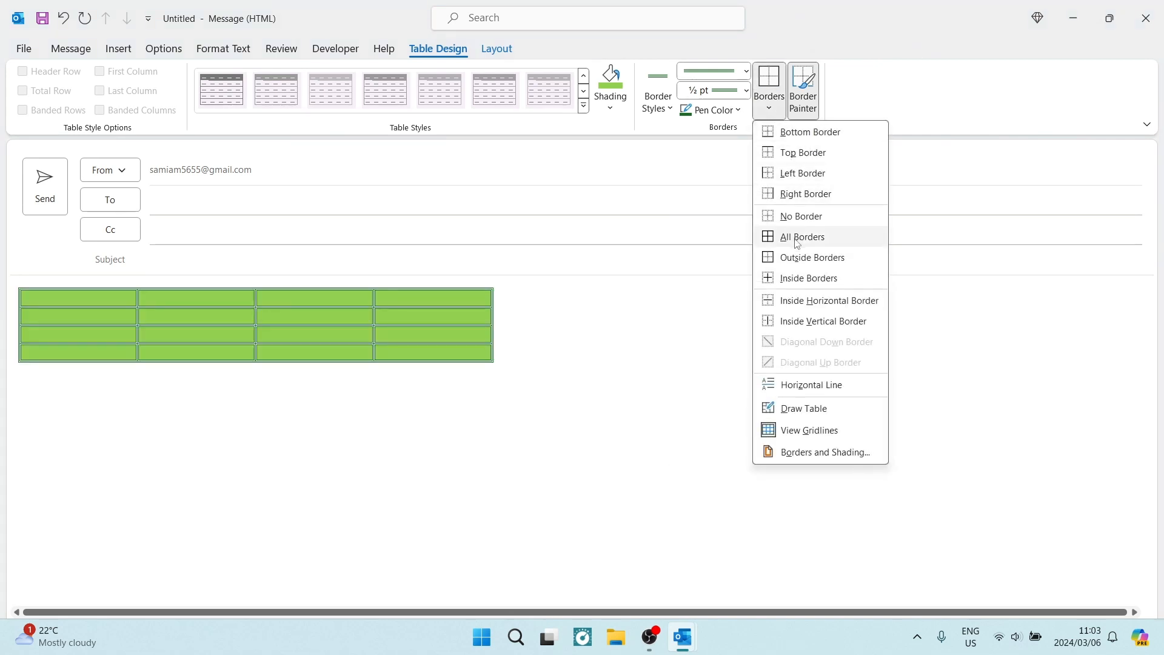
click(797, 277)
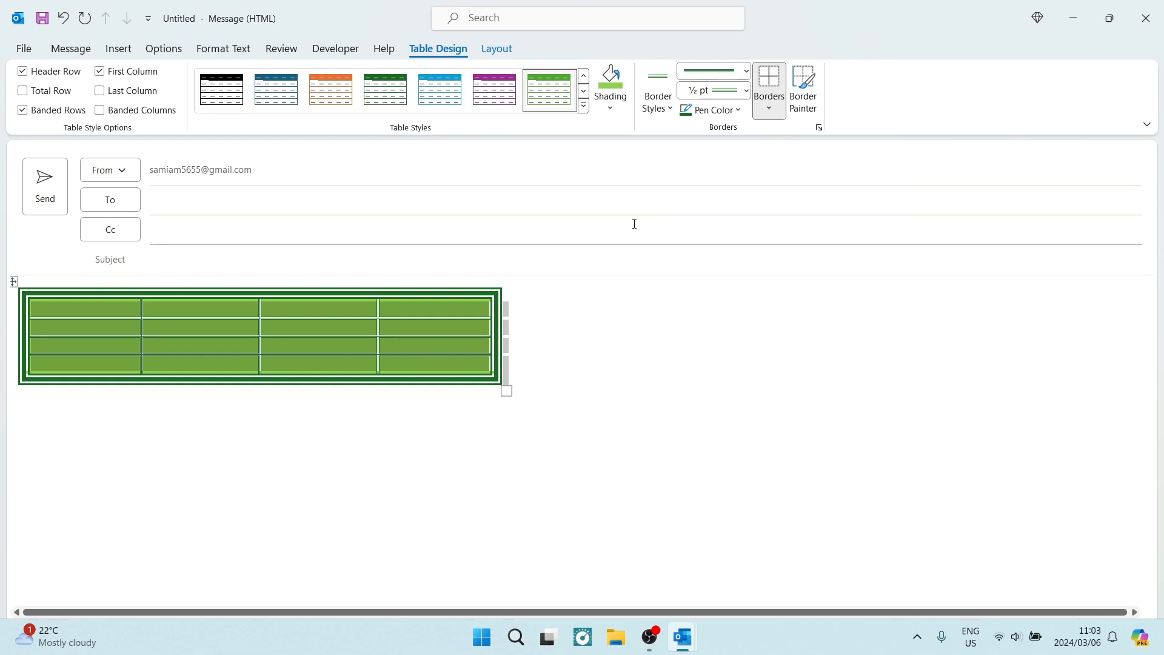
click(804, 106)
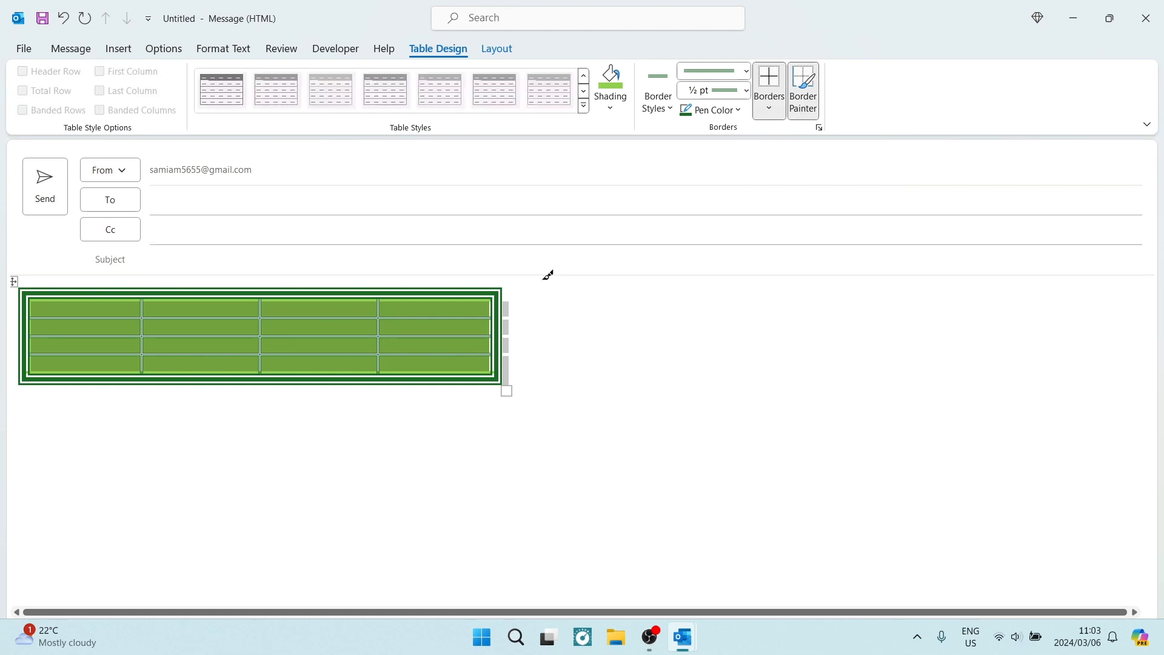
click(731, 110)
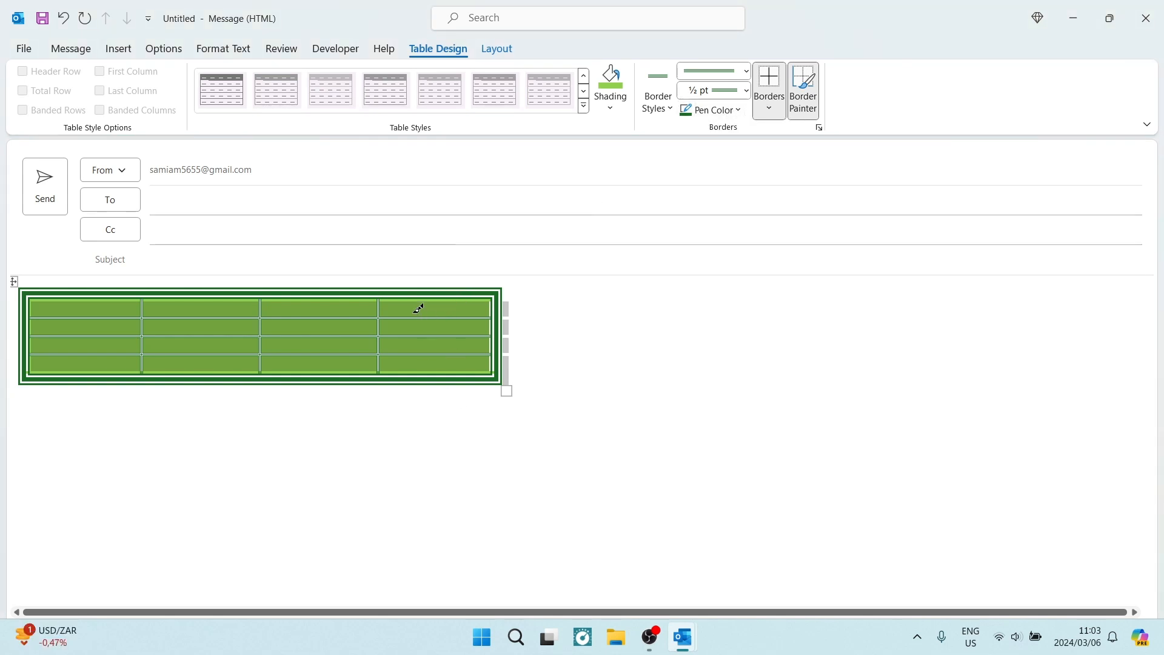
click(501, 52)
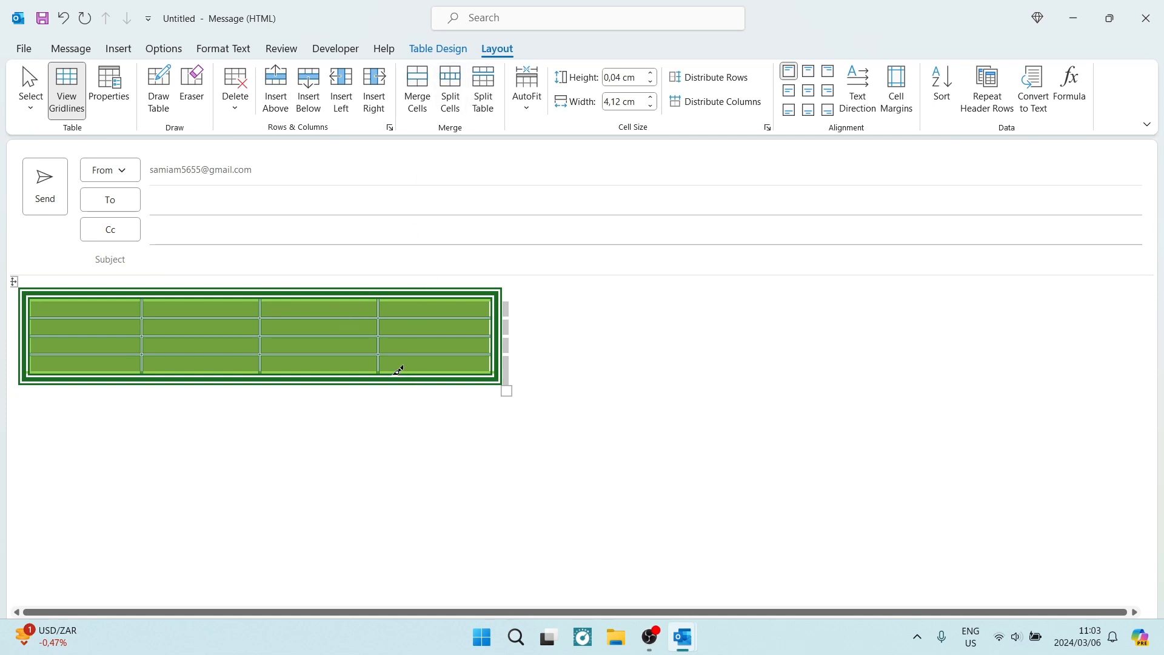
click(438, 49)
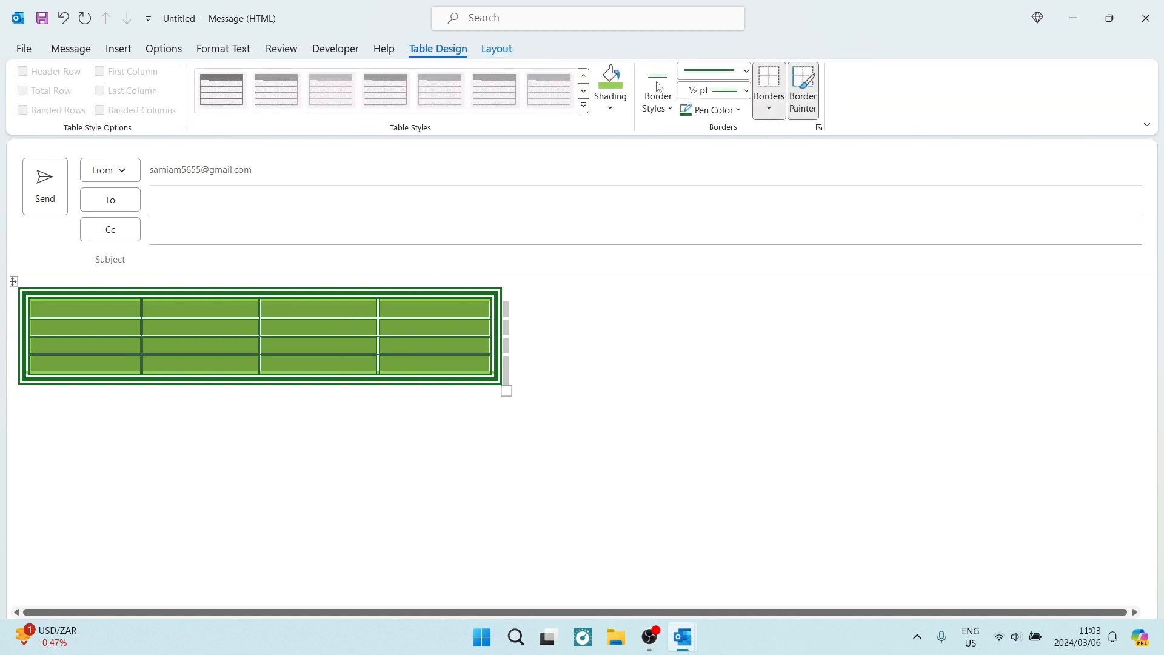
click(802, 82)
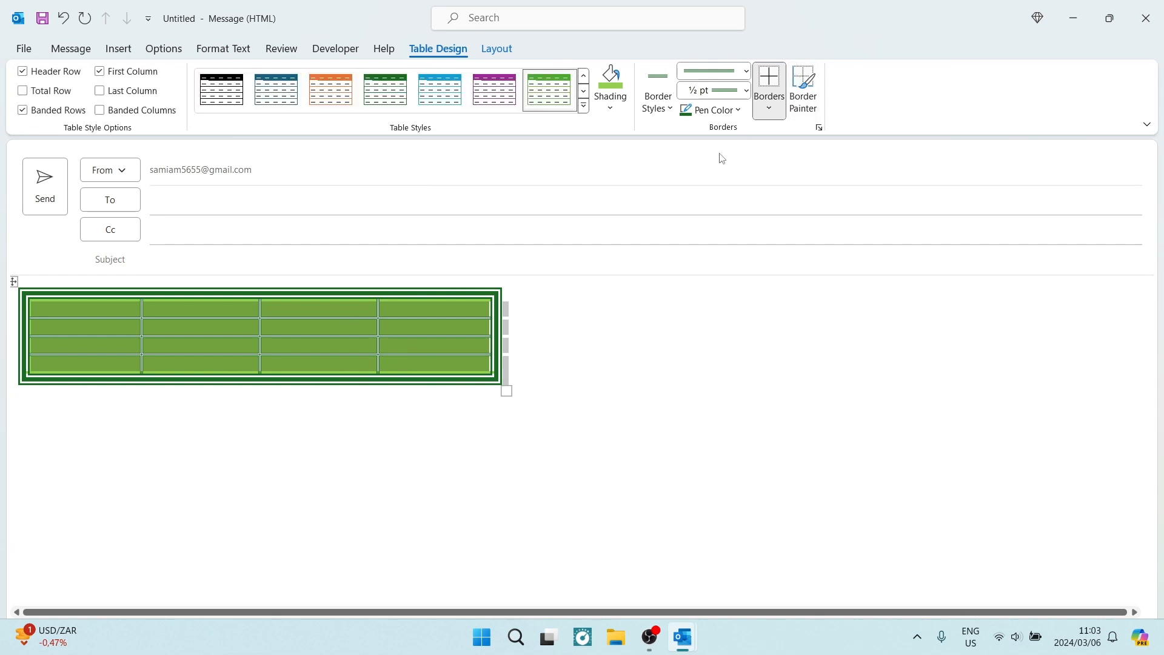
Step: Merge the last two cells of the table's first row into one cell
click(497, 49)
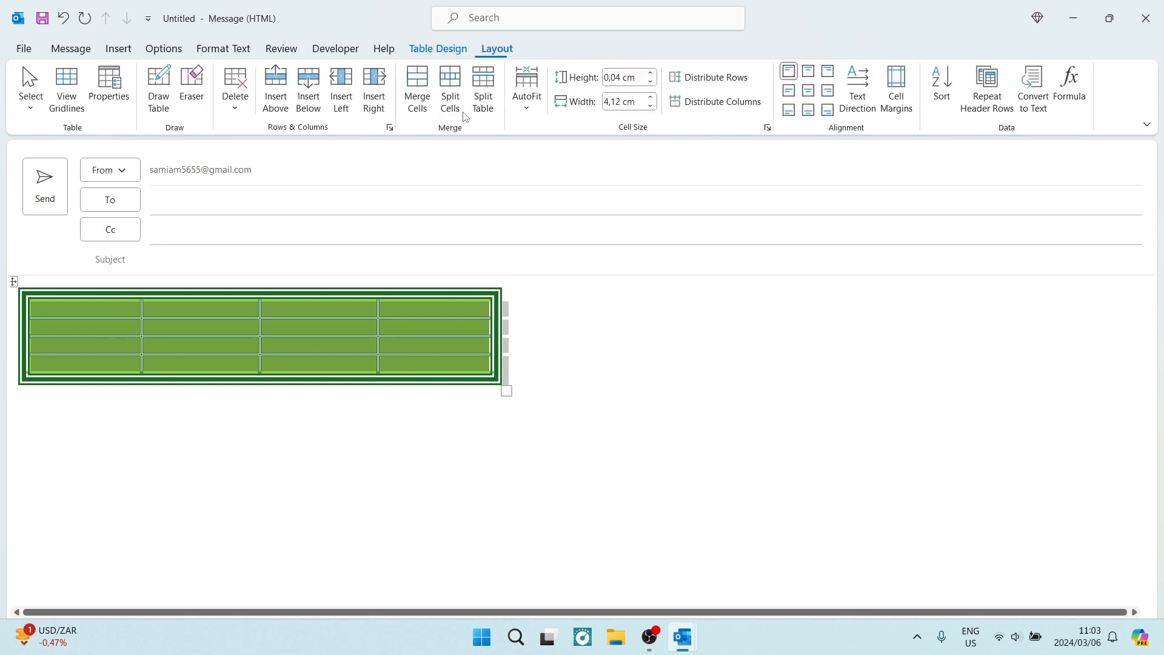
click(314, 308)
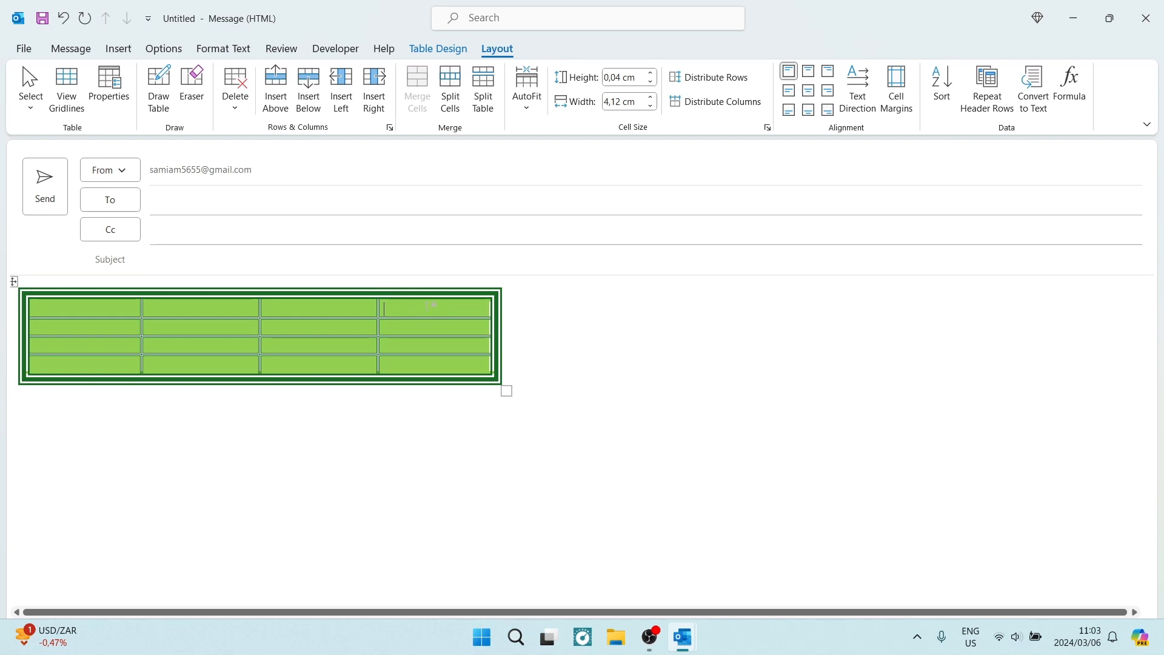
drag(432, 305, 356, 305)
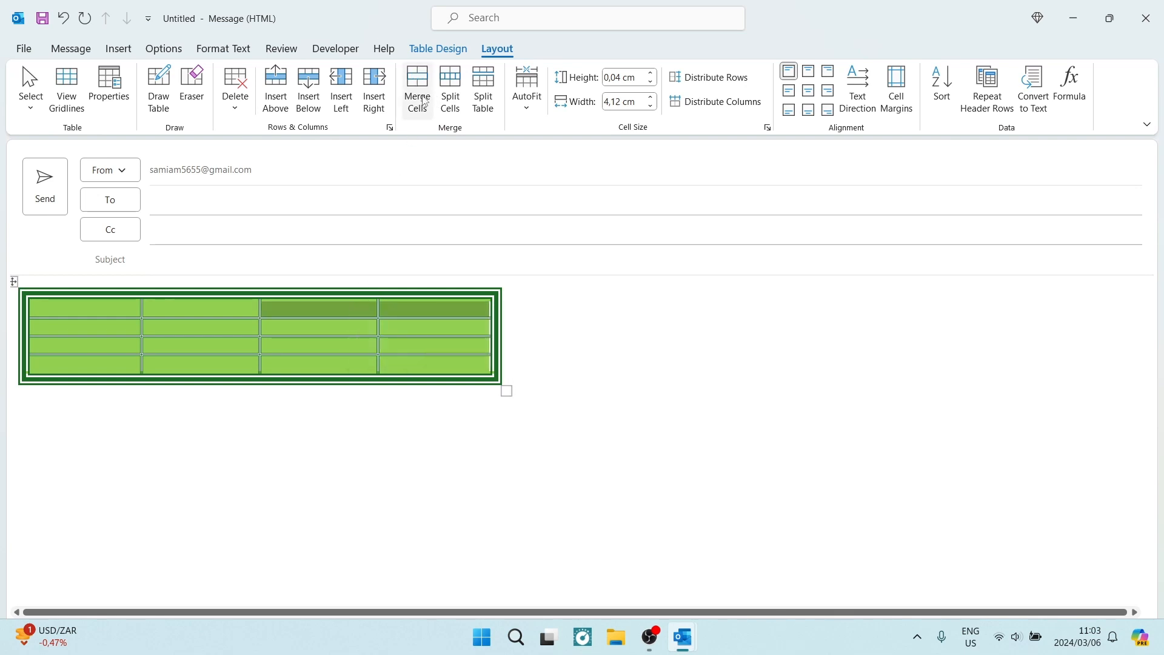
click(424, 101)
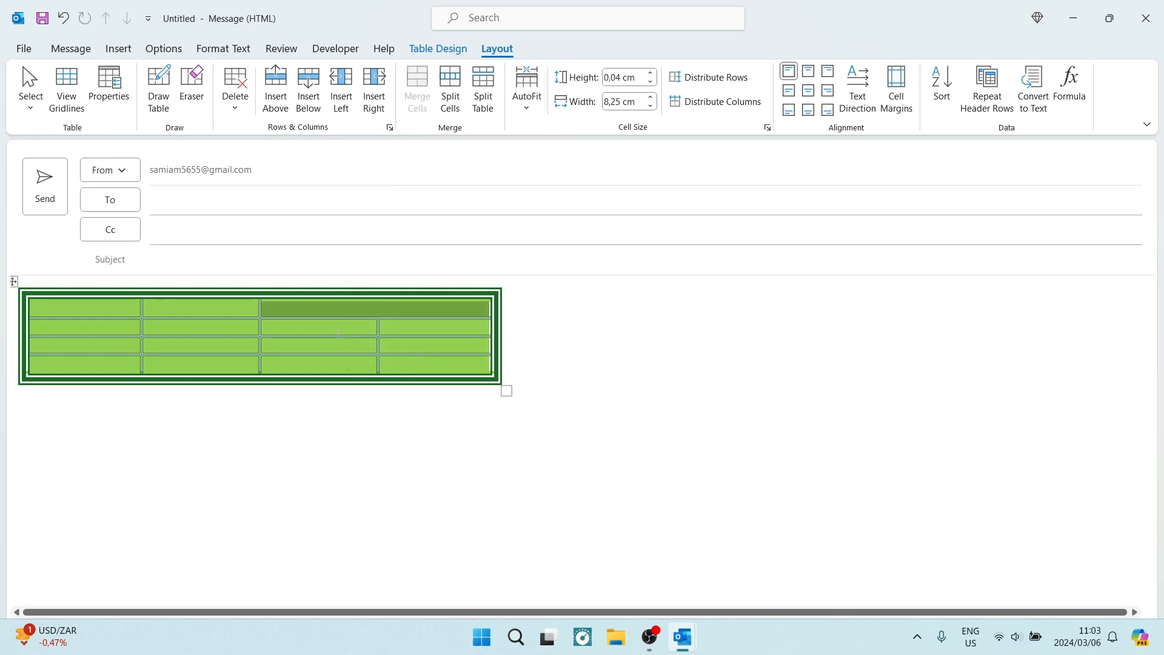
Step: Split the third cell of the table's second row into 4 columns
click(350, 325)
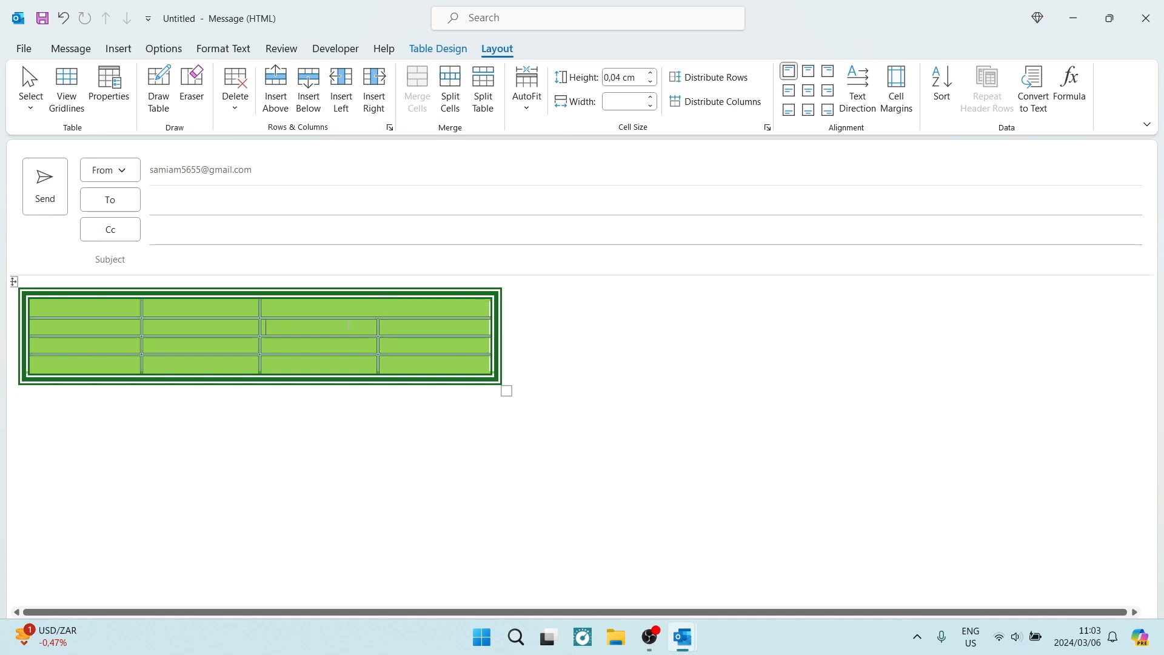
click(450, 88)
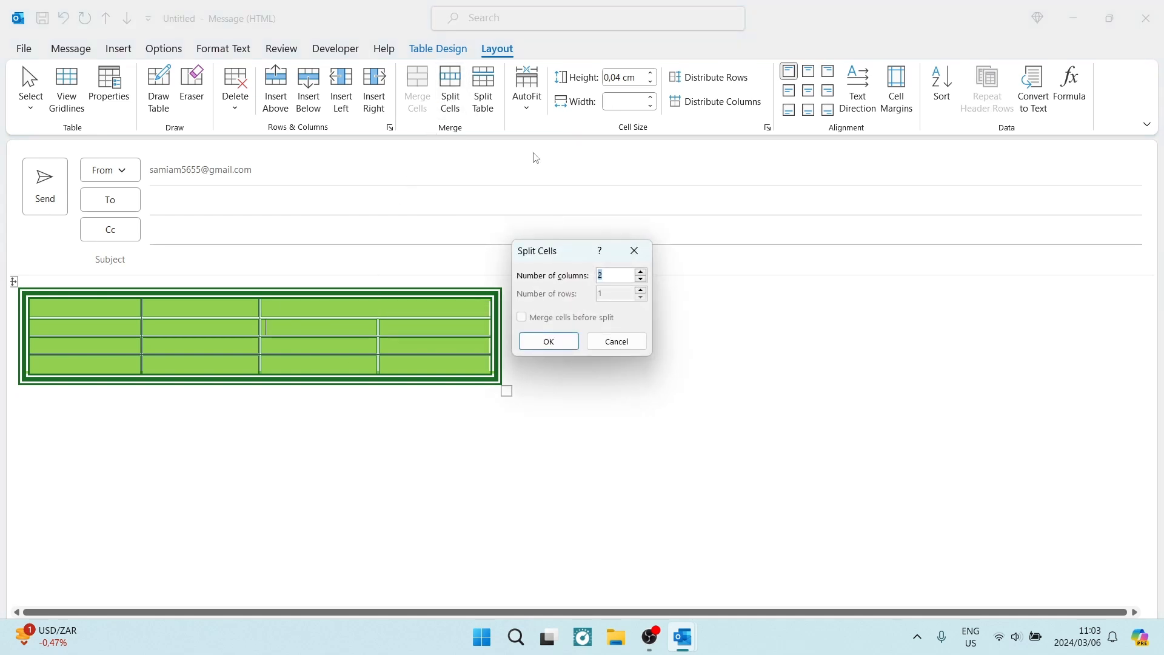
click(641, 273)
click(641, 272)
click(543, 344)
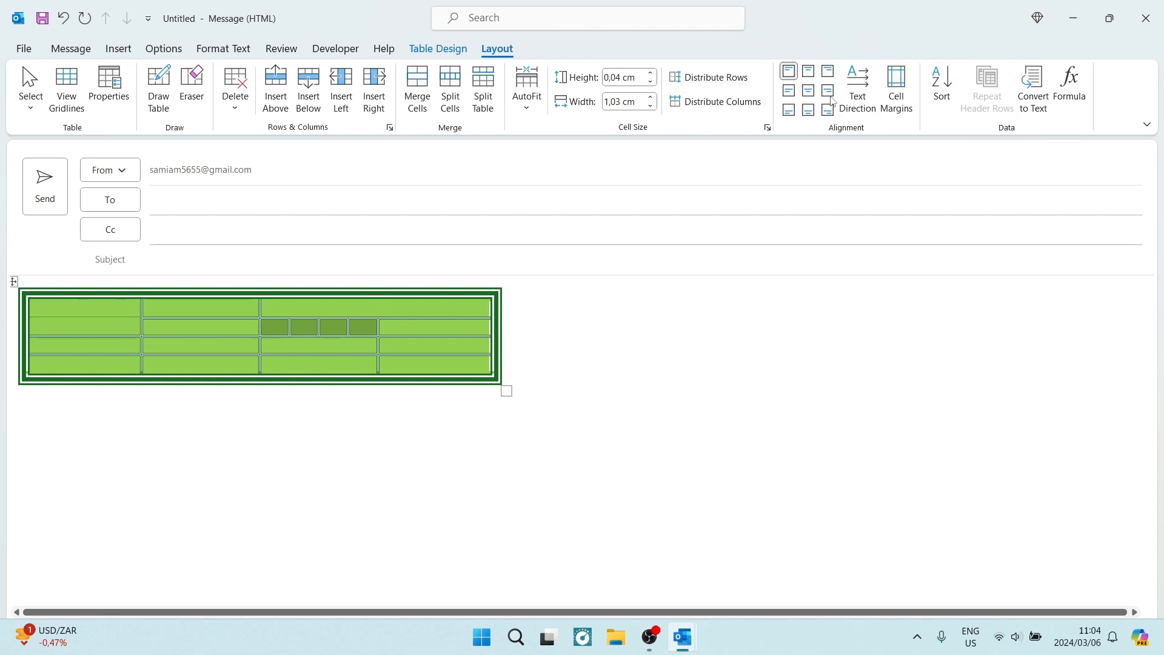
Step: View the formula options for the split cells without inserting a formula
click(1070, 85)
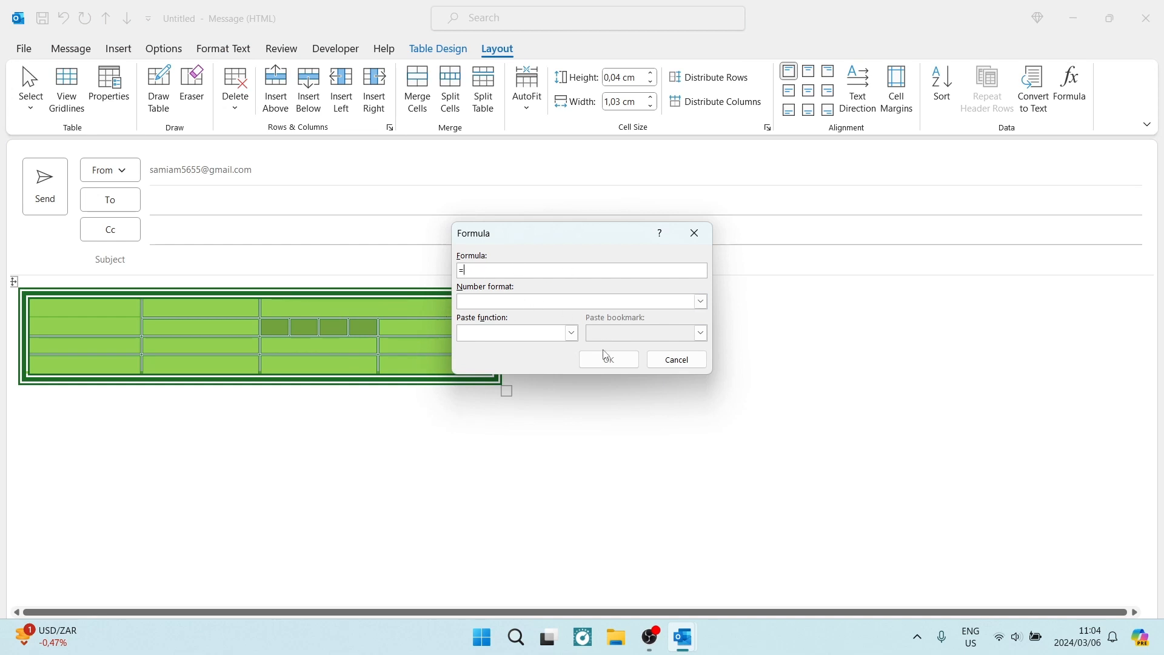
click(678, 364)
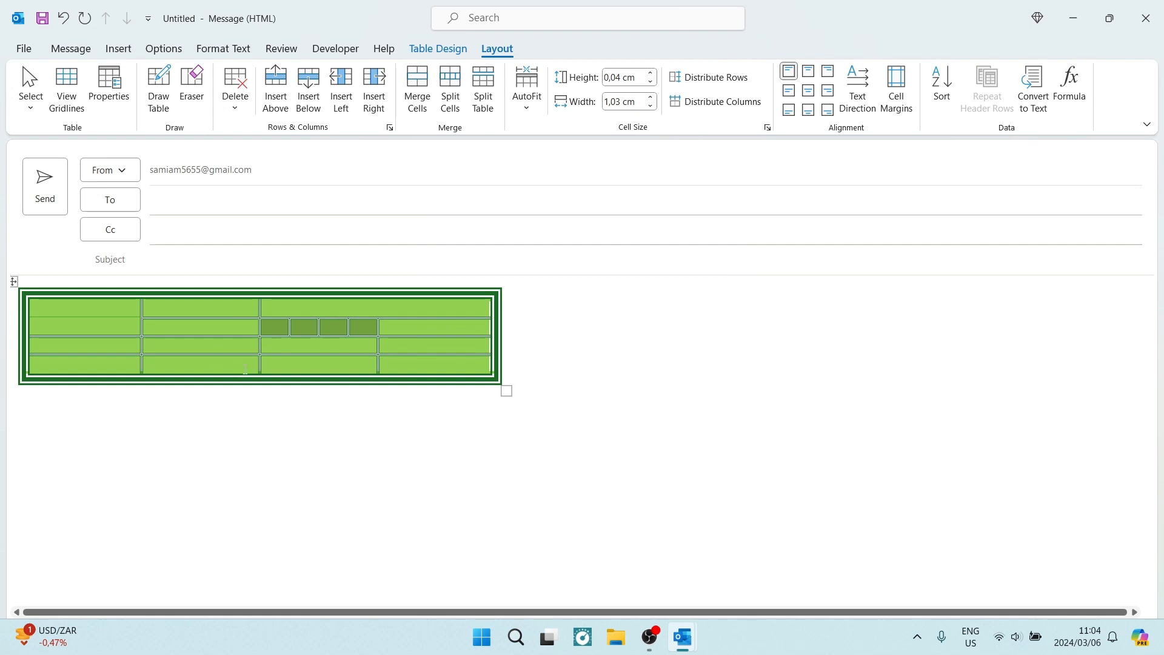